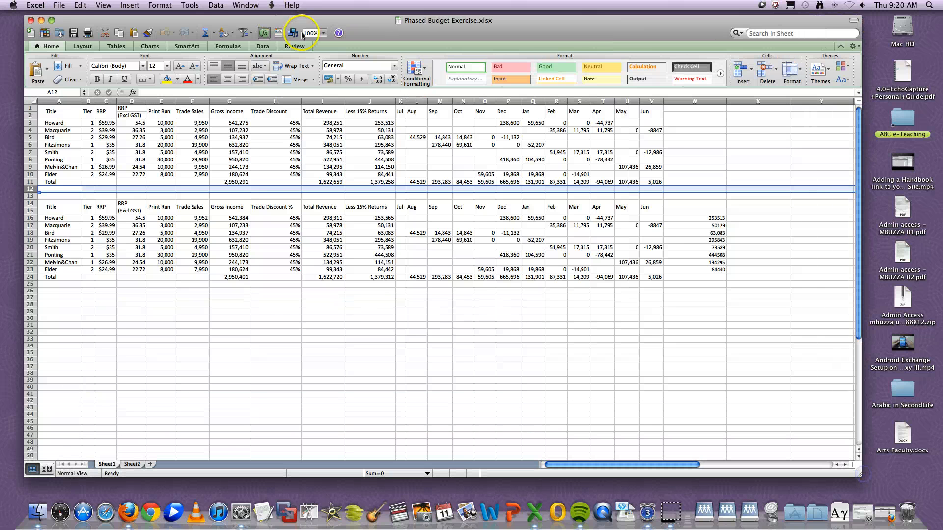
Set the sheet zoom to 125% and open Smith's Trade Sales value in F7 of the upper table for editing
{"action": "left_click", "coordinate": [323, 32]}
{"action": "left_click", "coordinate": [321, 60]}
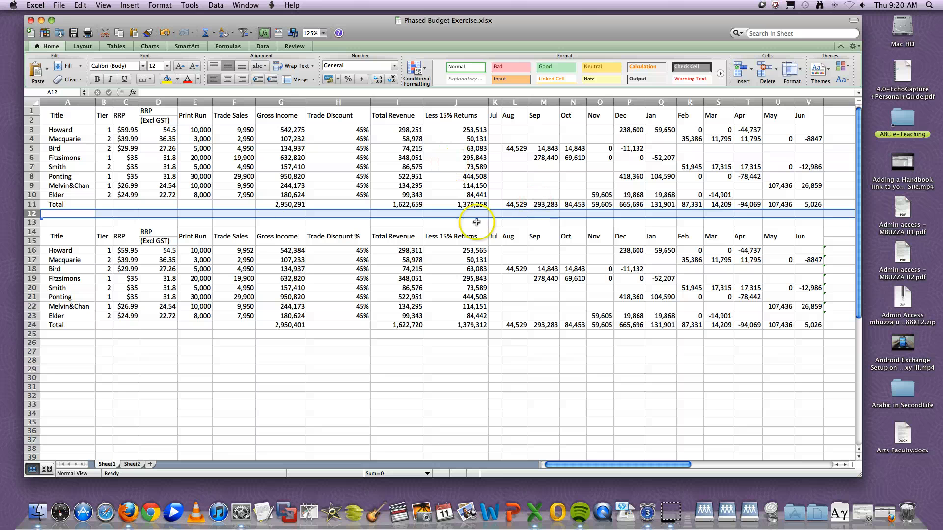
{"action": "left_click", "coordinate": [227, 167]}
{"action": "left_click", "coordinate": [154, 93]}
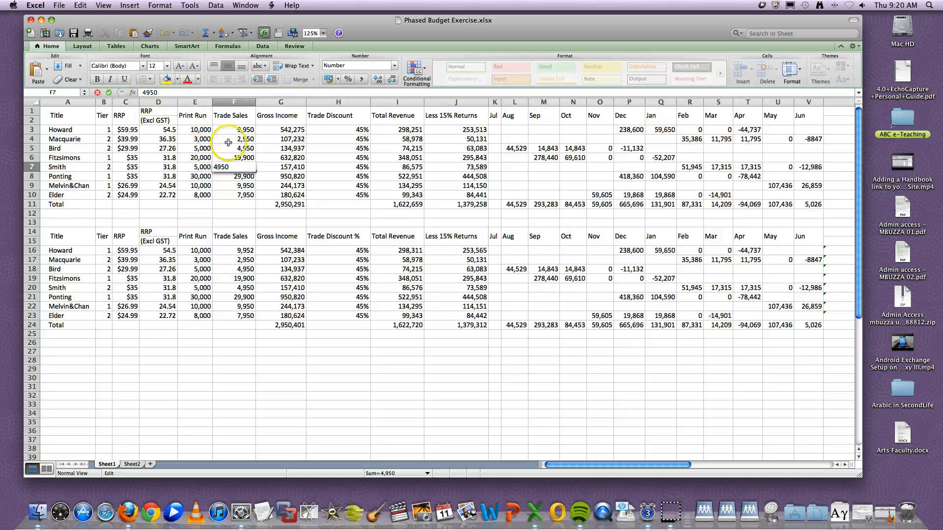
Examine the upper table's Gross Income, Trade Discount, Total Revenue and Less 15% Returns cells to see whether they contain formulas
{"action": "left_click", "coordinate": [280, 130]}
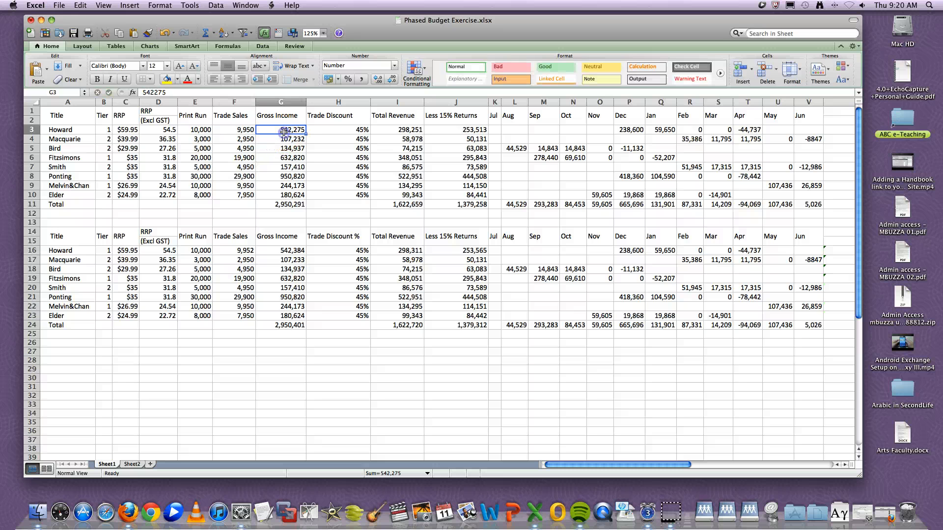
{"action": "left_click", "coordinate": [361, 130]}
{"action": "left_click", "coordinate": [403, 132]}
{"action": "left_click", "coordinate": [450, 131]}
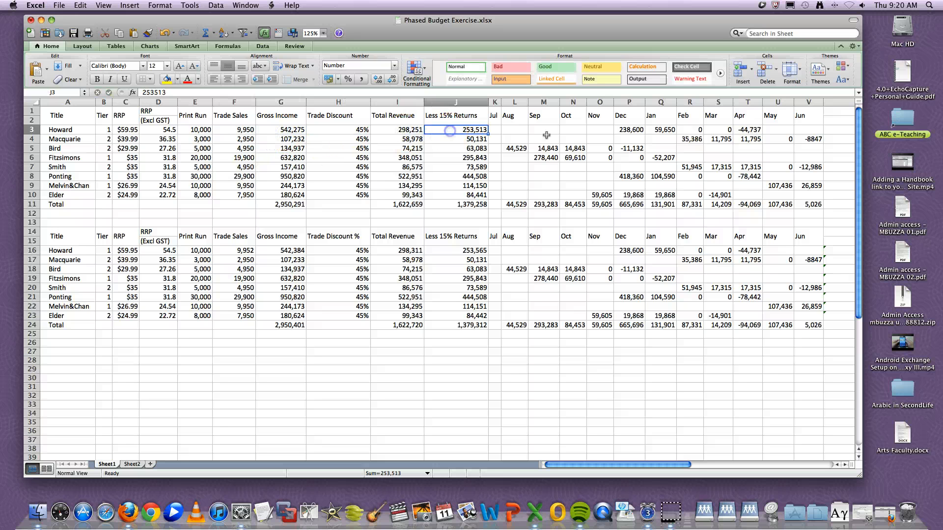
{"action": "left_click", "coordinate": [404, 130]}
{"action": "left_click", "coordinate": [344, 130]}
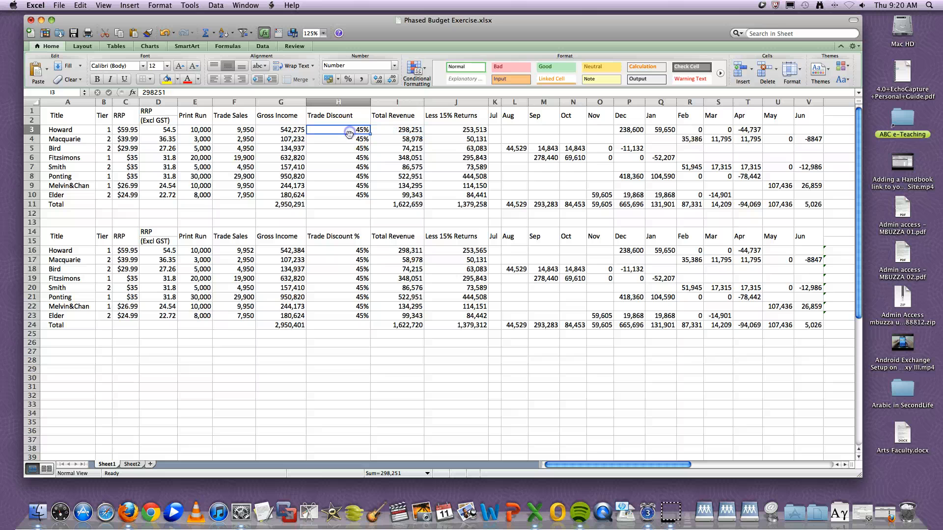
{"action": "left_click", "coordinate": [353, 142]}
{"action": "left_click", "coordinate": [404, 141]}
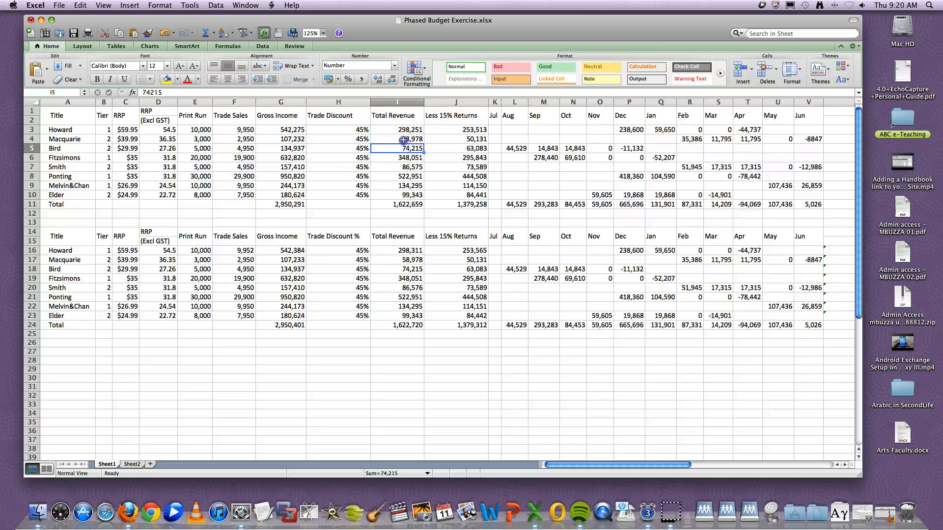
{"action": "left_click", "coordinate": [402, 130]}
{"action": "left_click", "coordinate": [398, 141]}
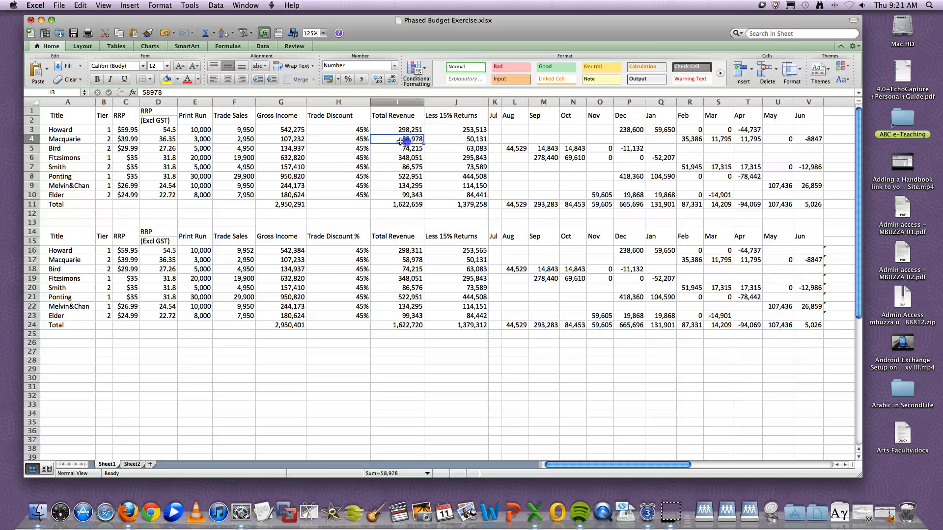
{"action": "left_click", "coordinate": [350, 140]}
{"action": "left_click", "coordinate": [348, 119]}
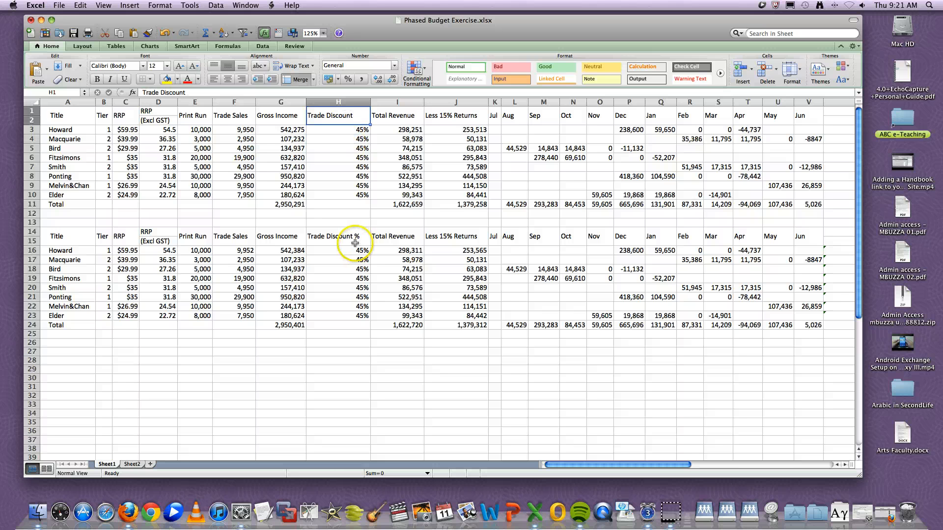
Inspect the Total Revenue formula for Howard in I16 of the lower table, and leave the cell
{"action": "left_click", "coordinate": [401, 250]}
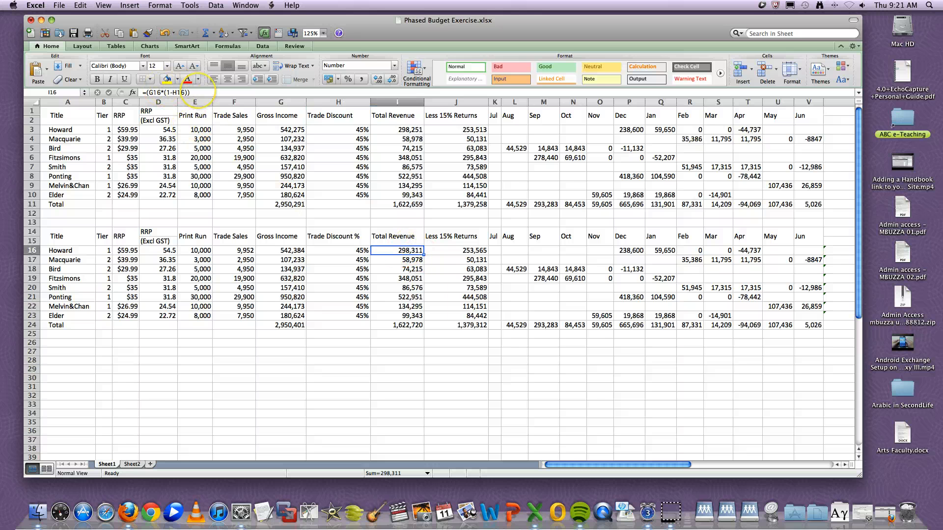
{"action": "left_click", "coordinate": [195, 92]}
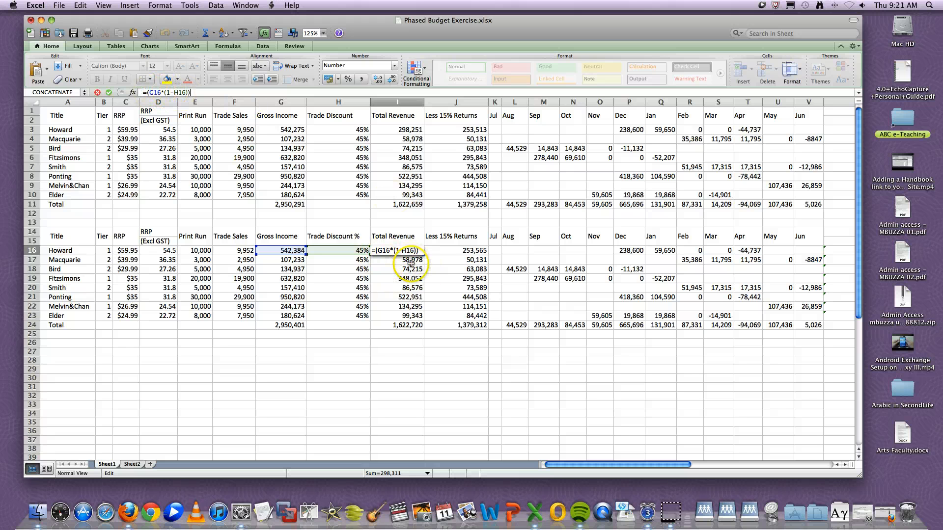
{"action": "key", "text": "Return"}
{"action": "left_click", "coordinate": [390, 351]}
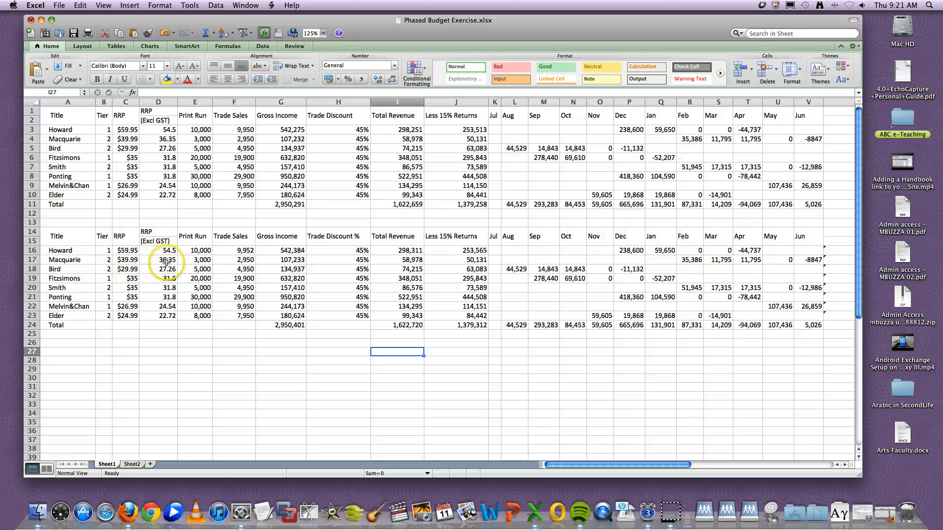
Review the lower table's Print Run values in E16:E23 and Trade Sales values in F16:F23
{"action": "left_click_drag", "start_coordinate": [189, 253], "coordinate": [189, 320]}
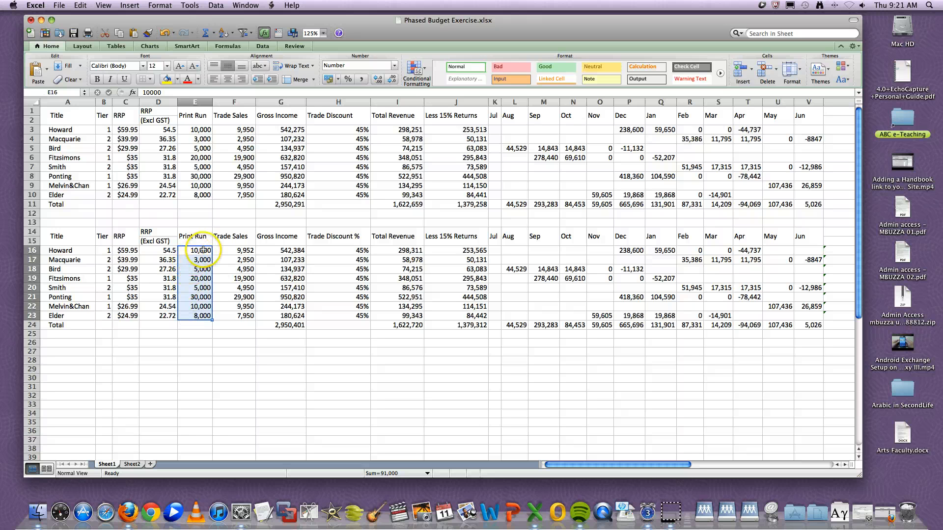
{"action": "left_click_drag", "start_coordinate": [238, 251], "coordinate": [239, 315]}
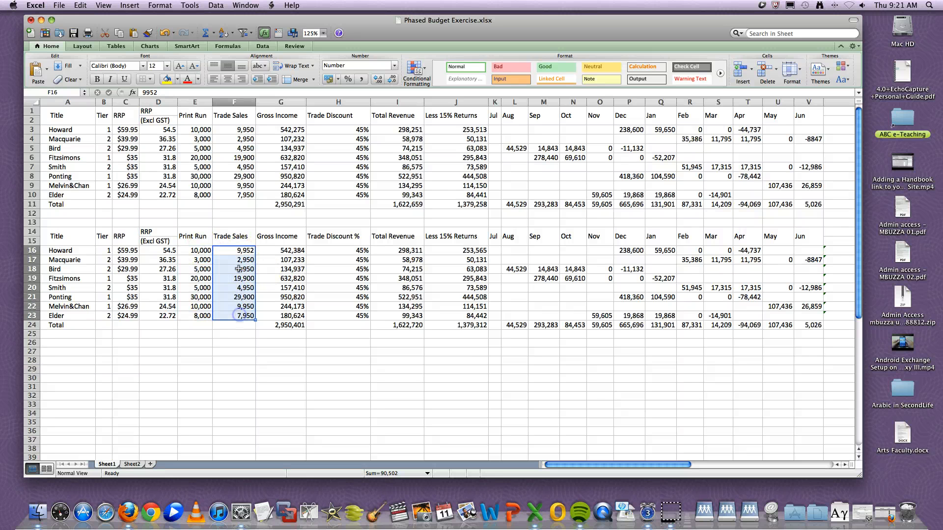
{"action": "left_click", "coordinate": [240, 251]}
{"action": "key", "text": "Return"}
{"action": "left_click", "coordinate": [241, 251]}
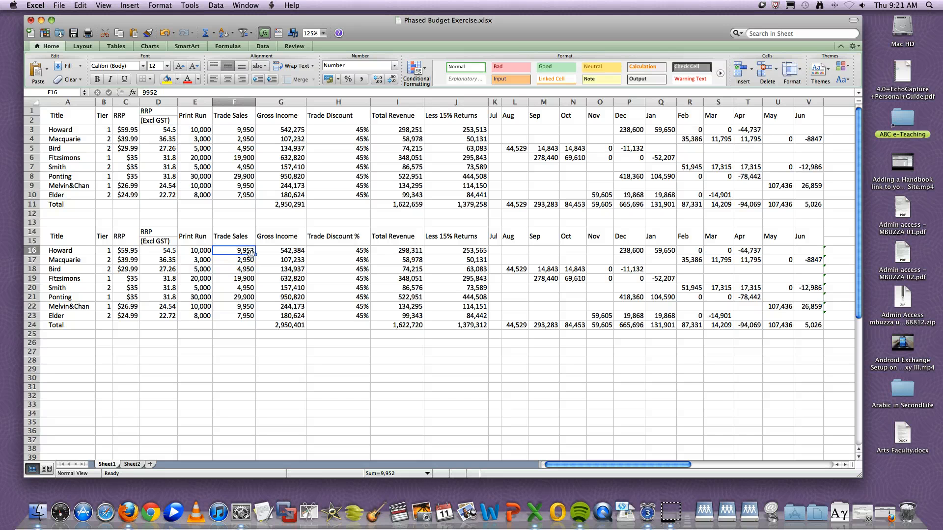
Examine the Gross Income formula in G16 along with its source cells, RRP excluding GST in D16 and Trade Sales in F16
{"action": "left_click_drag", "start_coordinate": [280, 252], "coordinate": [278, 325]}
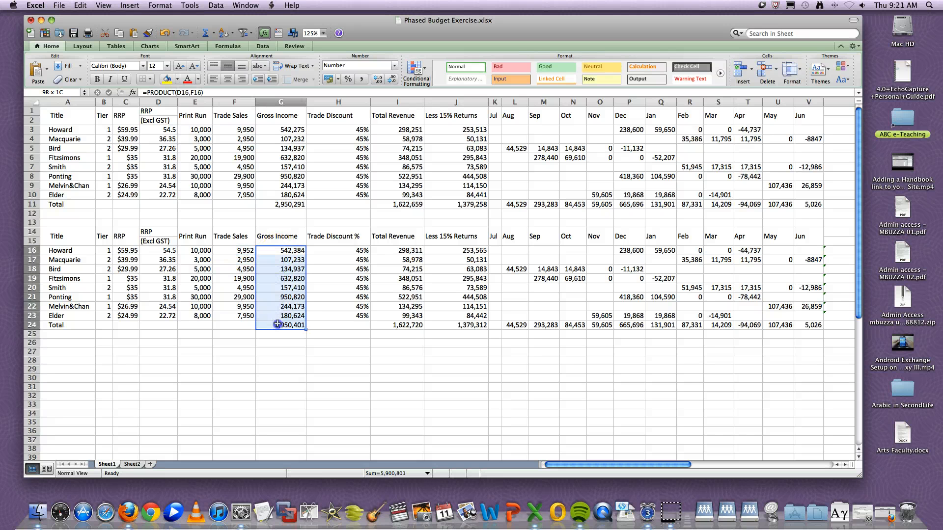
{"action": "left_click", "coordinate": [243, 251]}
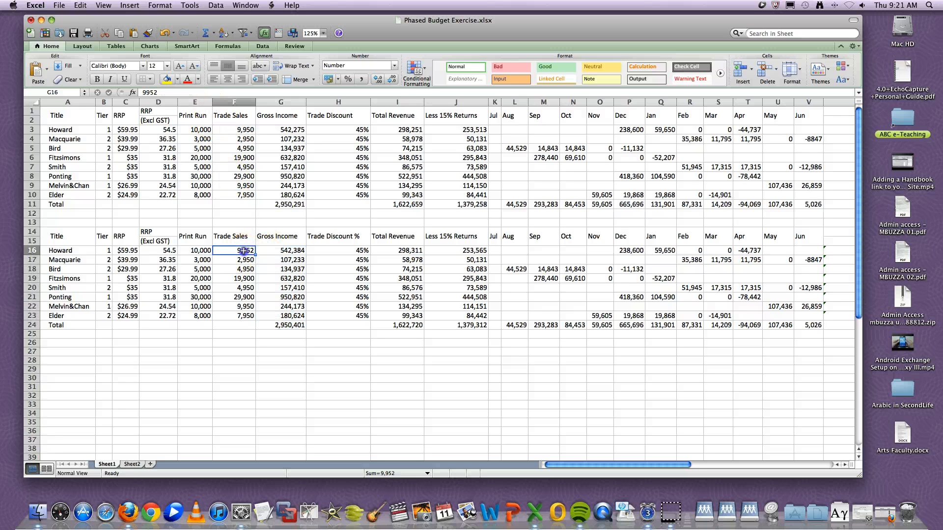
{"action": "left_click", "coordinate": [169, 251]}
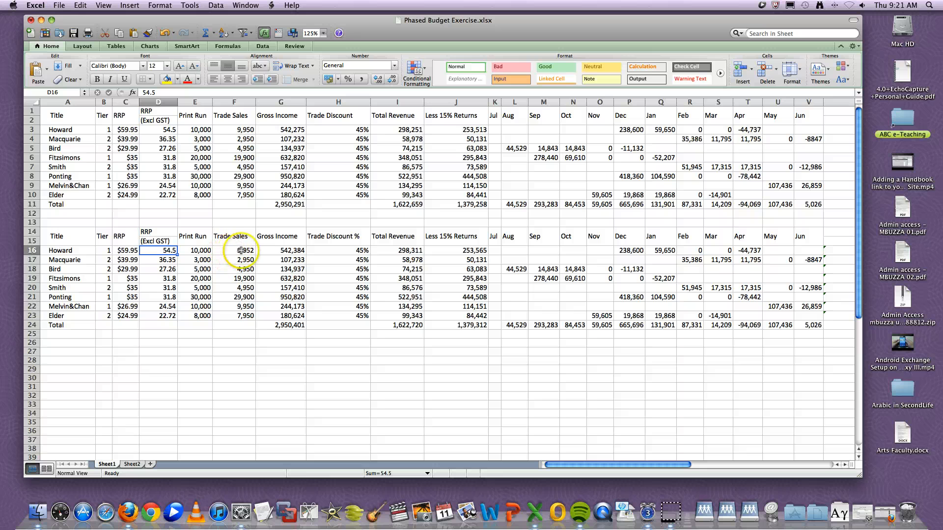
{"action": "left_click", "coordinate": [241, 251]}
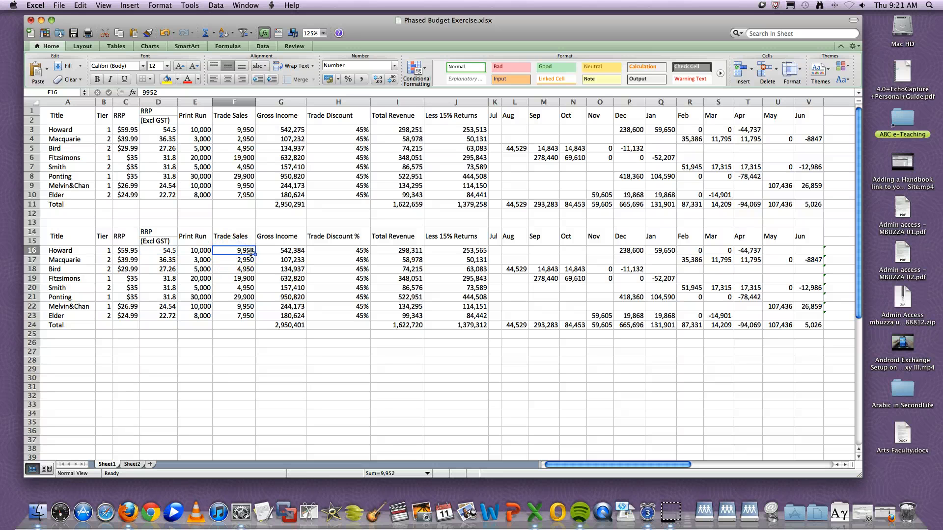
{"action": "left_click", "coordinate": [280, 252]}
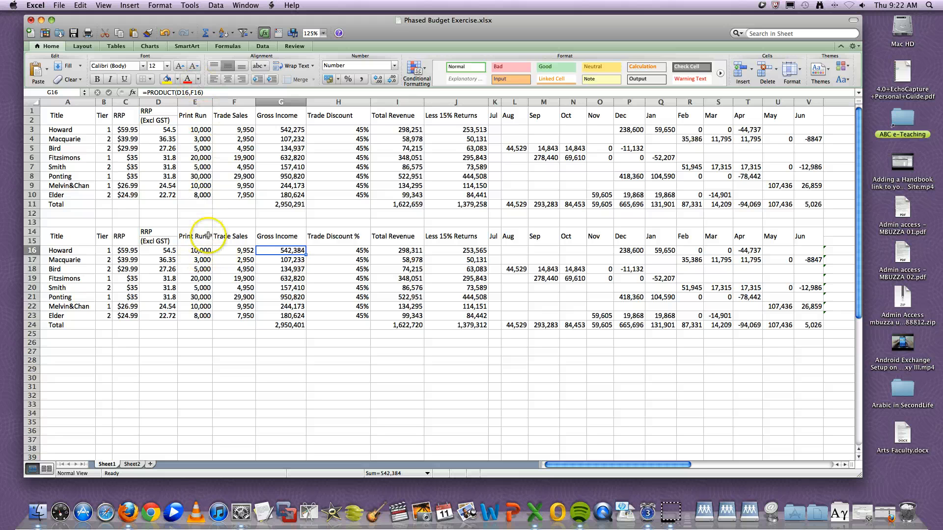
{"action": "left_click", "coordinate": [168, 251]}
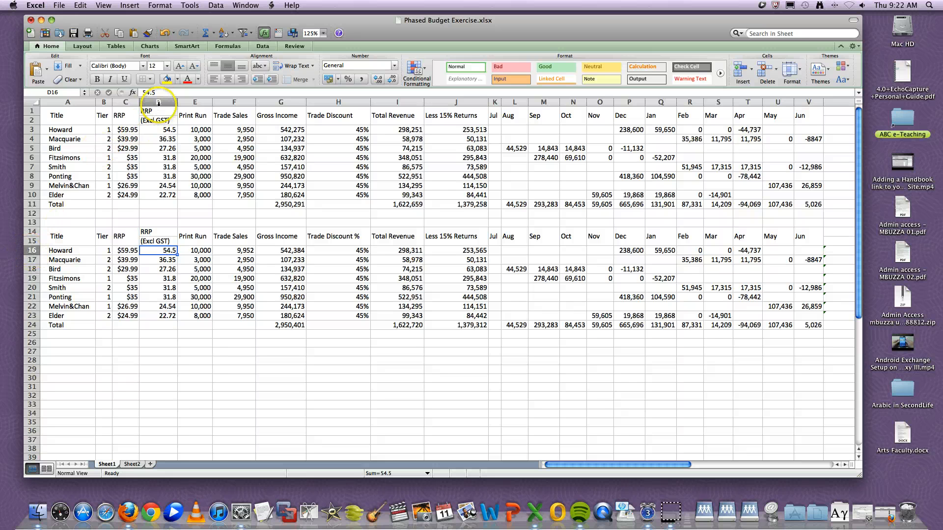
{"action": "left_click", "coordinate": [227, 249]}
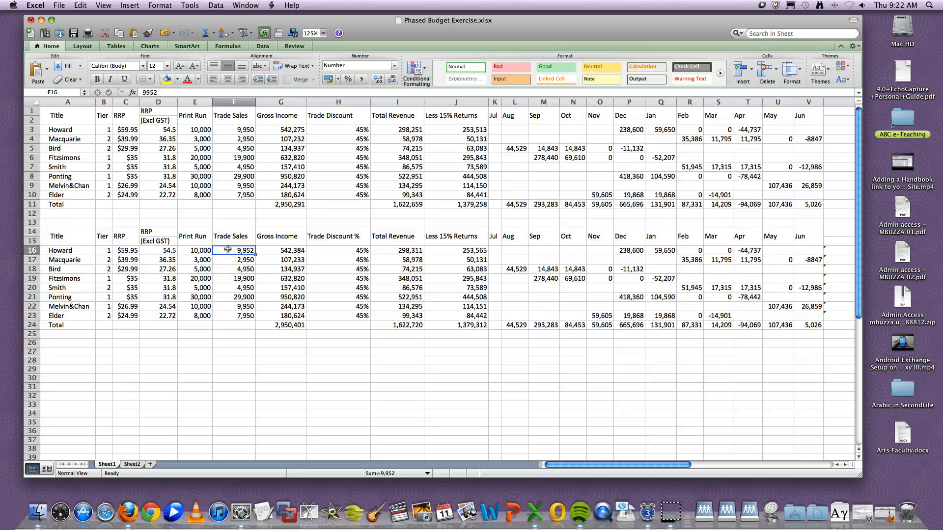
{"action": "left_click", "coordinate": [280, 251]}
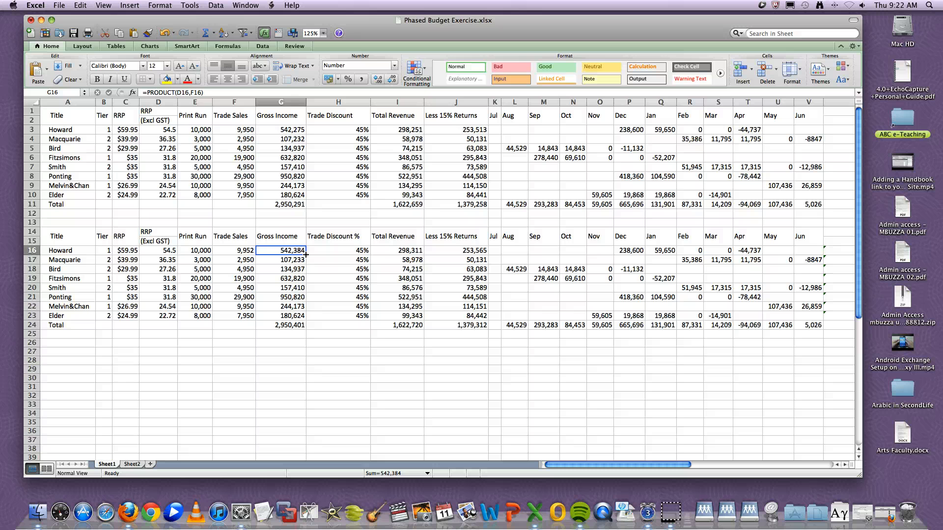
Try to fill the Gross Income formula from G16 down to G24, and undo the fill
{"action": "left_click_drag", "start_coordinate": [306, 254], "coordinate": [306, 325]}
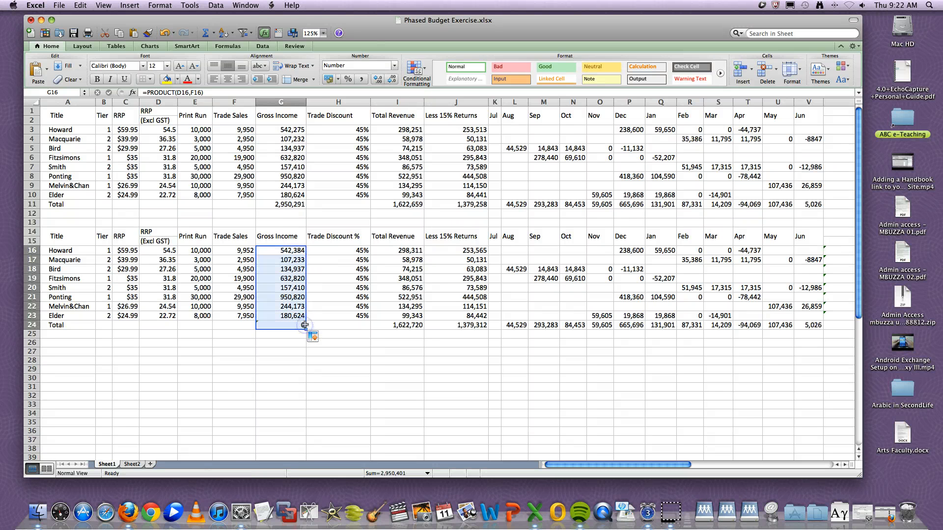
{"action": "type", "text": "z"}
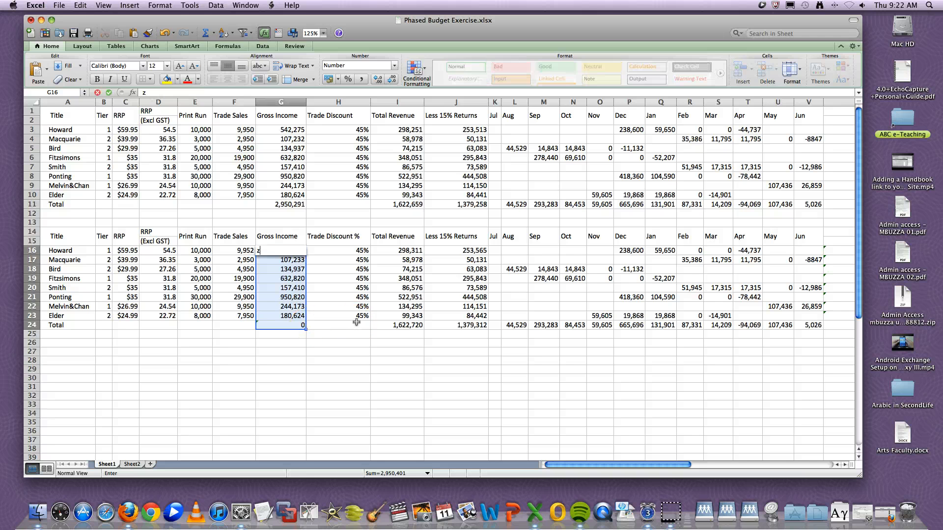
{"action": "key", "text": "Escape"}
{"action": "left_click", "coordinate": [341, 337]}
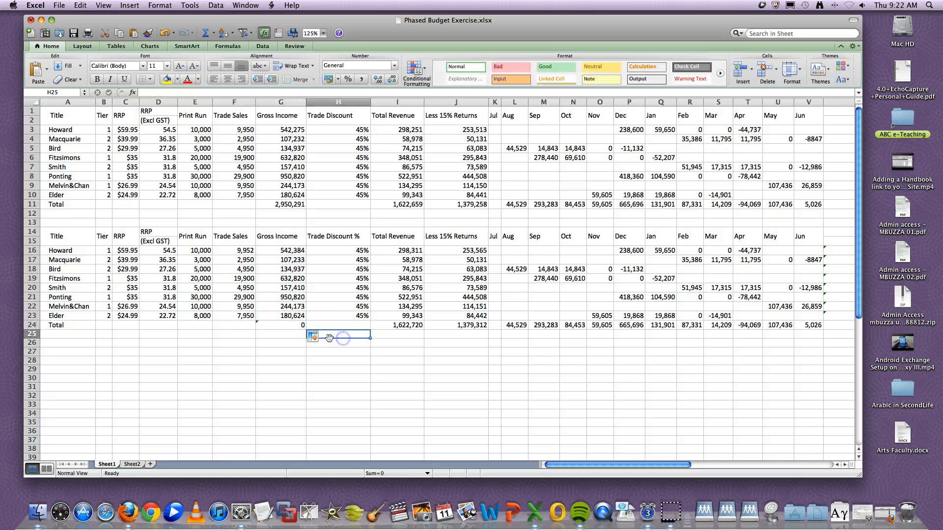
{"action": "left_click", "coordinate": [300, 326]}
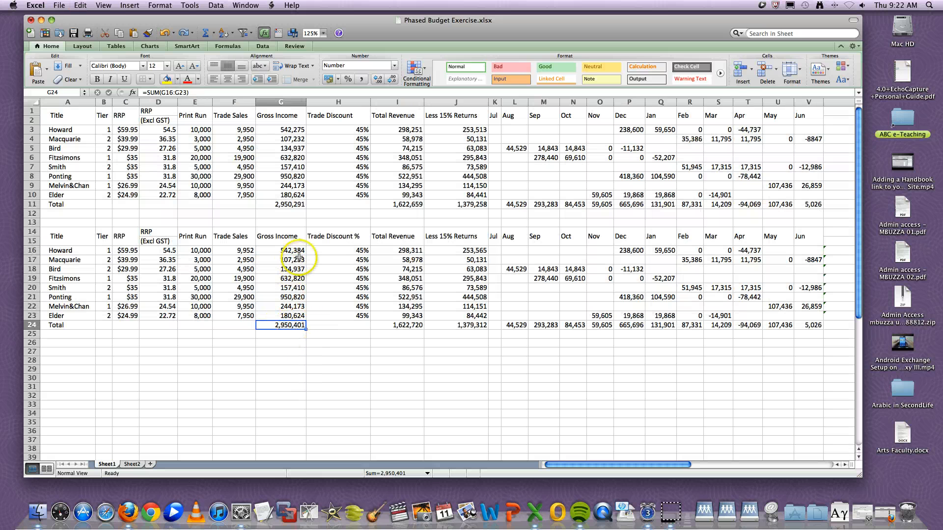
View the number format settings of Howard's Trade Discount % cell in H16, and close them without changes
{"action": "left_click", "coordinate": [351, 252]}
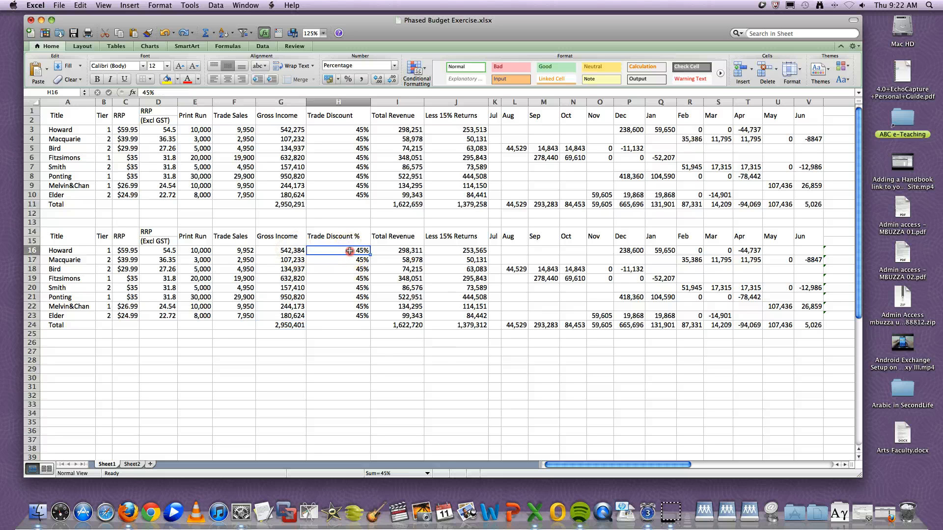
{"action": "right_click", "coordinate": [352, 251]}
{"action": "left_click", "coordinate": [372, 410]}
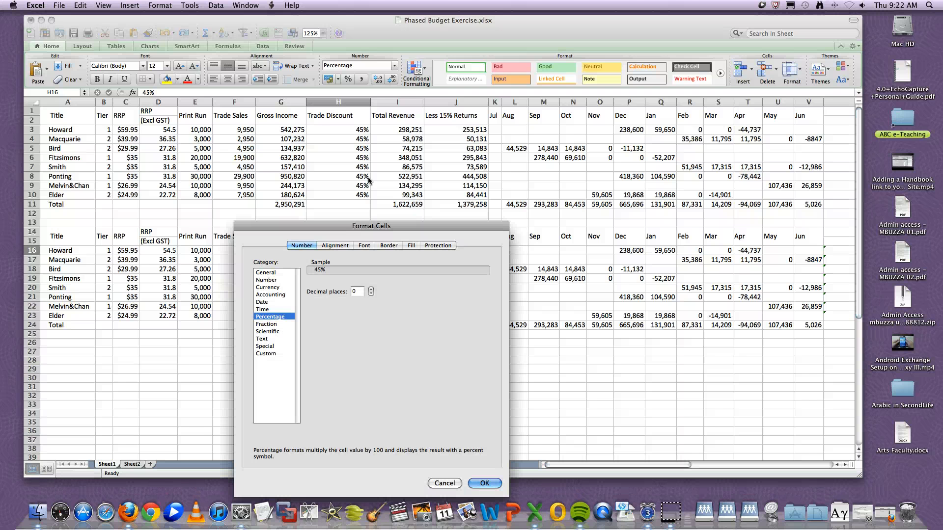
{"action": "left_click_drag", "start_coordinate": [316, 219], "coordinate": [499, 130]}
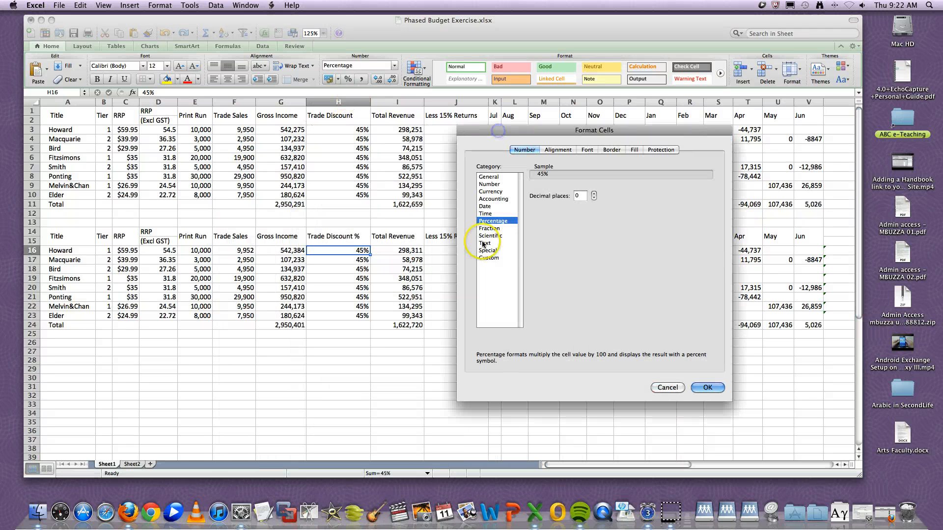
{"action": "left_click", "coordinate": [669, 388]}
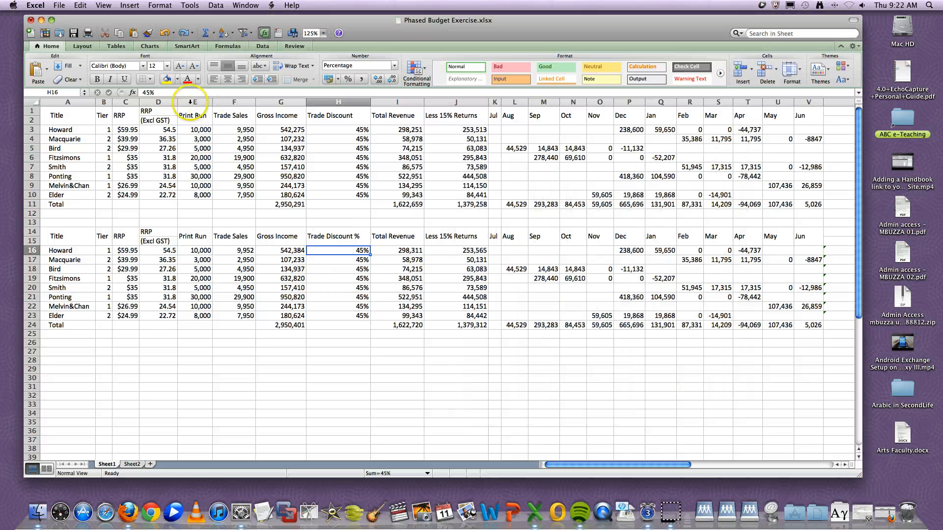
Open the formula in I16 to review how it combines Gross Income and Trade Discount, and exit editing
{"action": "left_click", "coordinate": [409, 251]}
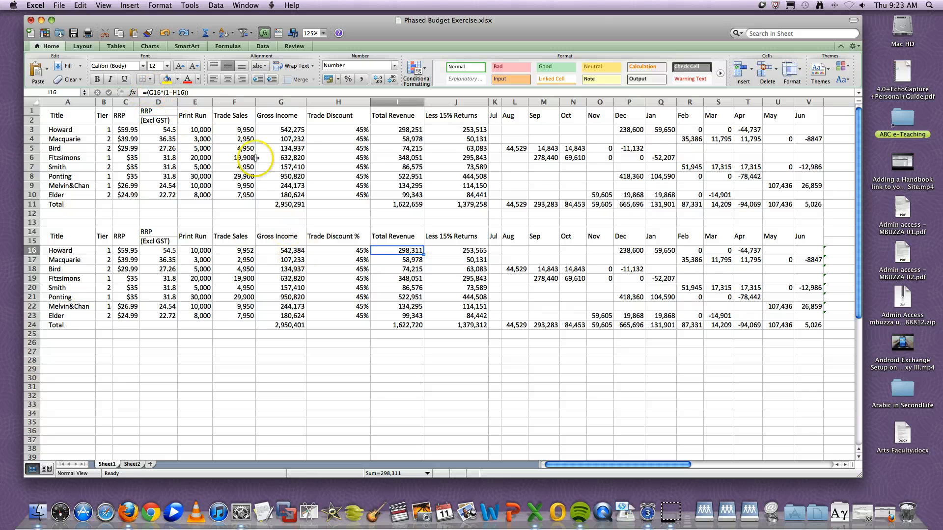
{"action": "left_click", "coordinate": [162, 92]}
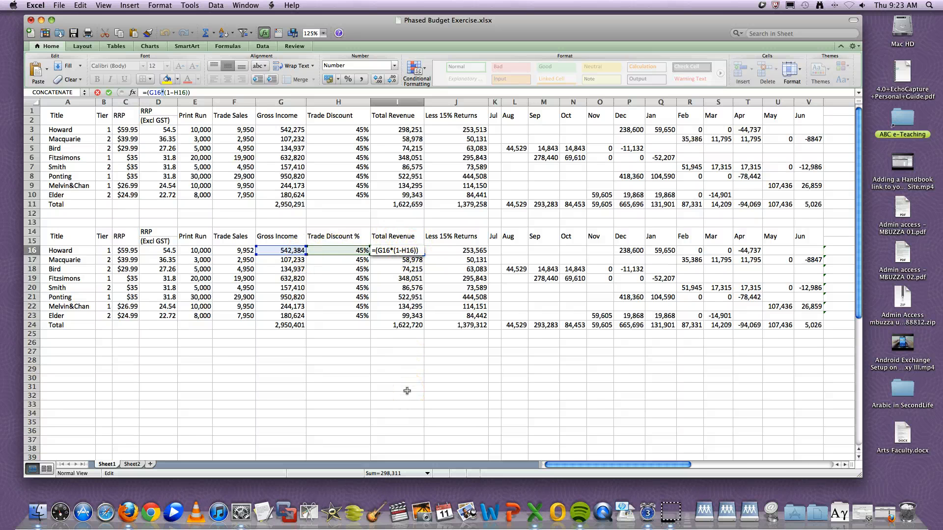
{"action": "key", "text": "Return"}
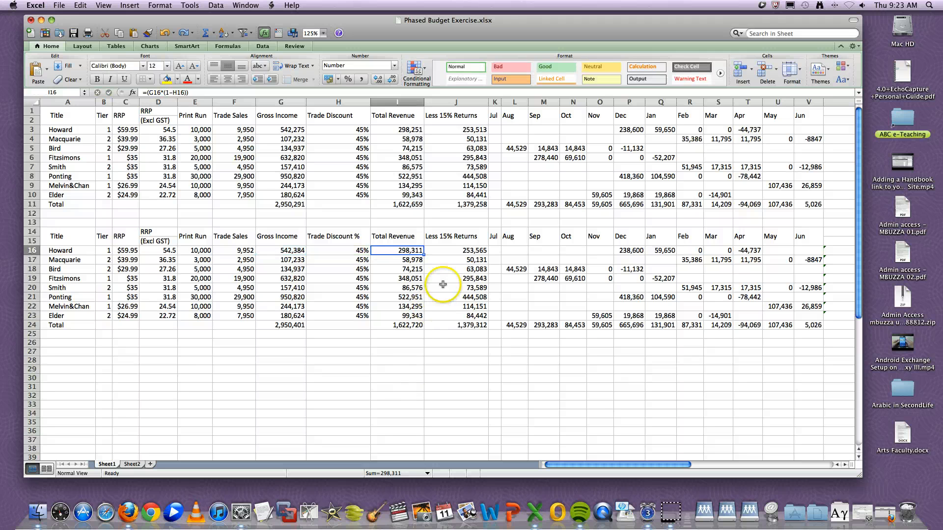
Open the Less 15% Returns formula in J16 to review how it uses Total Revenue, and exit editing
{"action": "left_click", "coordinate": [452, 251]}
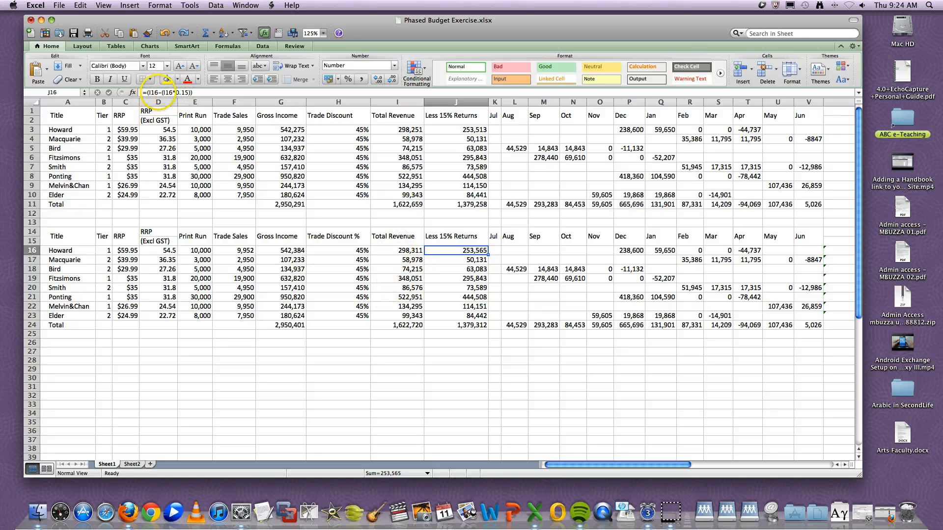
{"action": "left_click", "coordinate": [157, 93]}
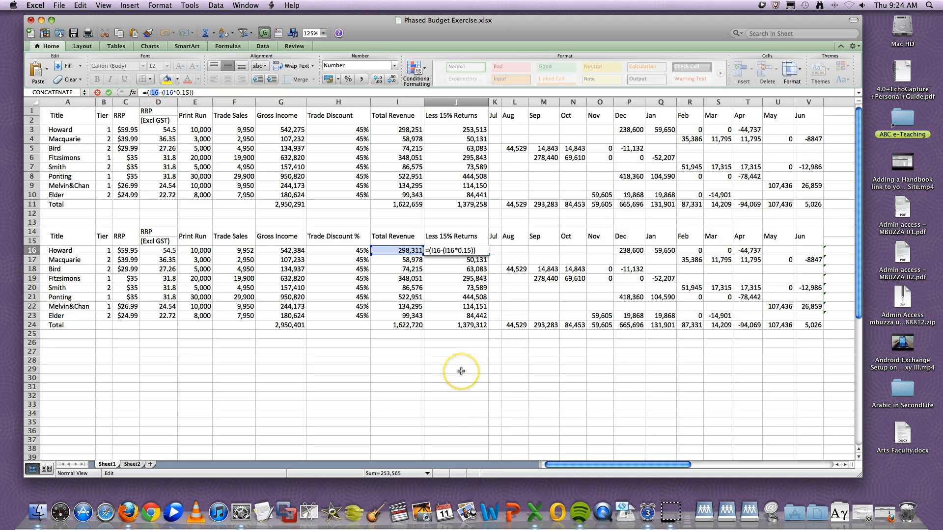
{"action": "key", "text": "Return"}
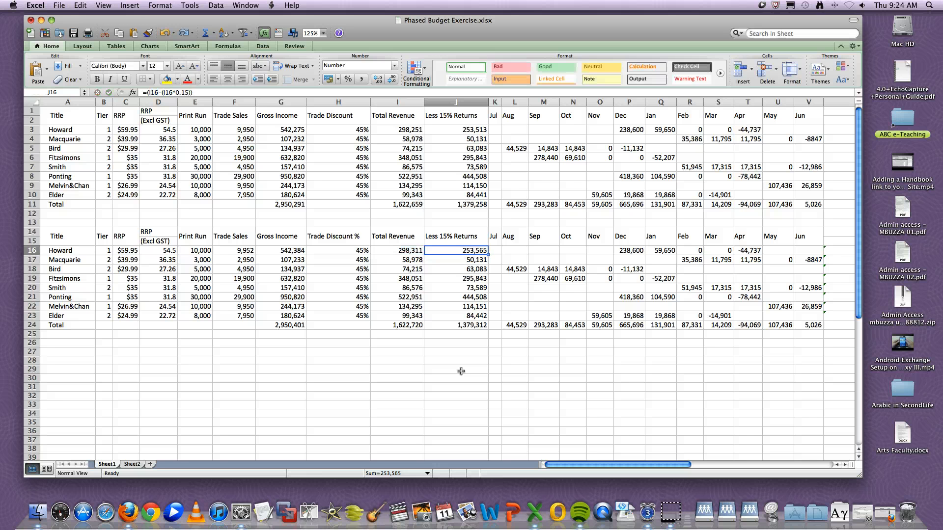
{"action": "left_click", "coordinate": [461, 362]}
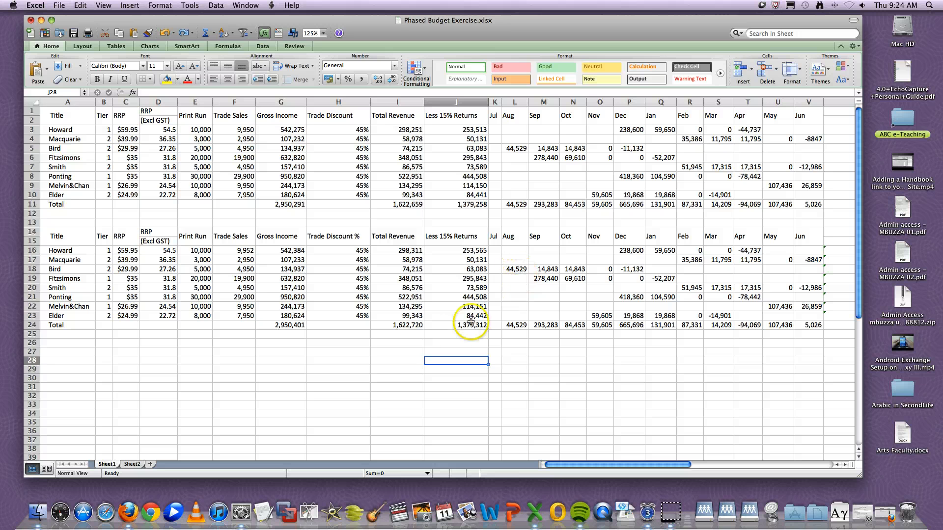
Review the Less 15% Returns values in J16:J24 and the AutoSum options, and inspect the Gross Income total formula in G24
{"action": "left_click_drag", "start_coordinate": [468, 251], "coordinate": [468, 323]}
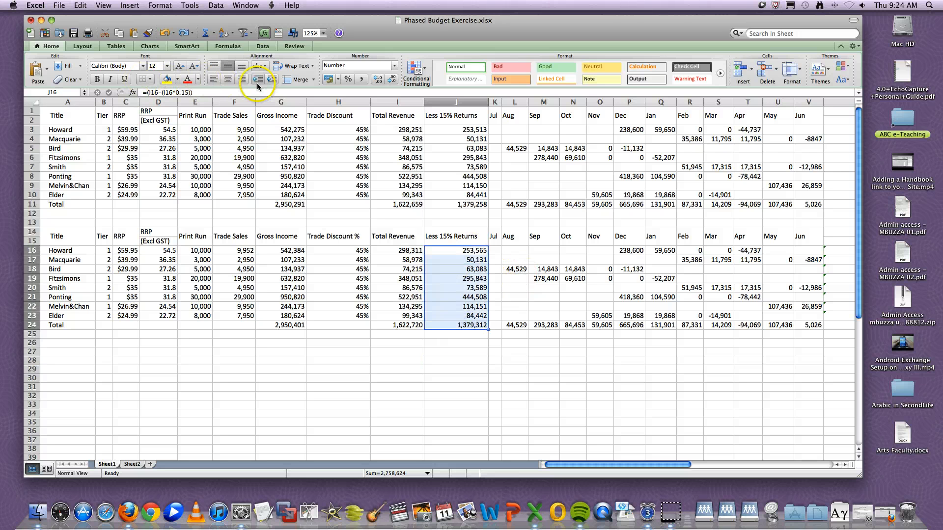
{"action": "left_click", "coordinate": [214, 35]}
{"action": "left_click", "coordinate": [398, 33]}
{"action": "left_click_drag", "start_coordinate": [425, 352], "coordinate": [426, 343]}
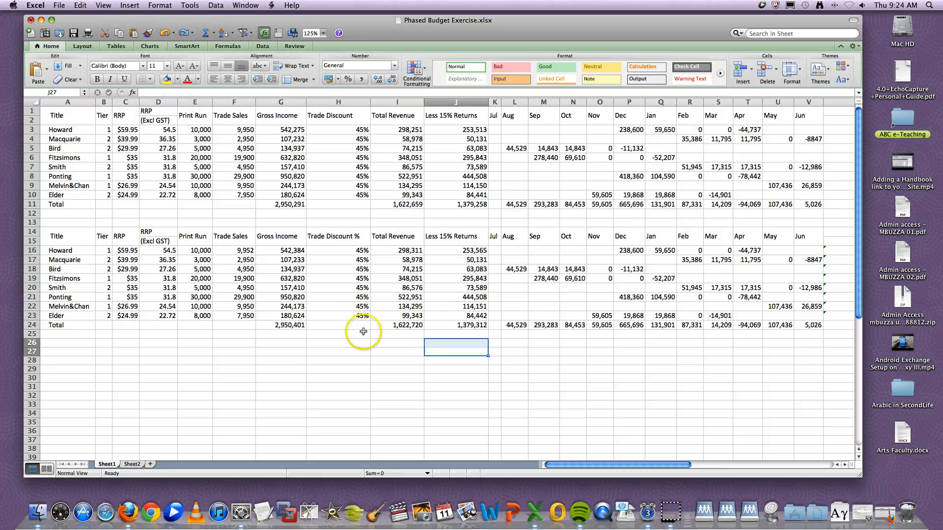
{"action": "left_click", "coordinate": [300, 327]}
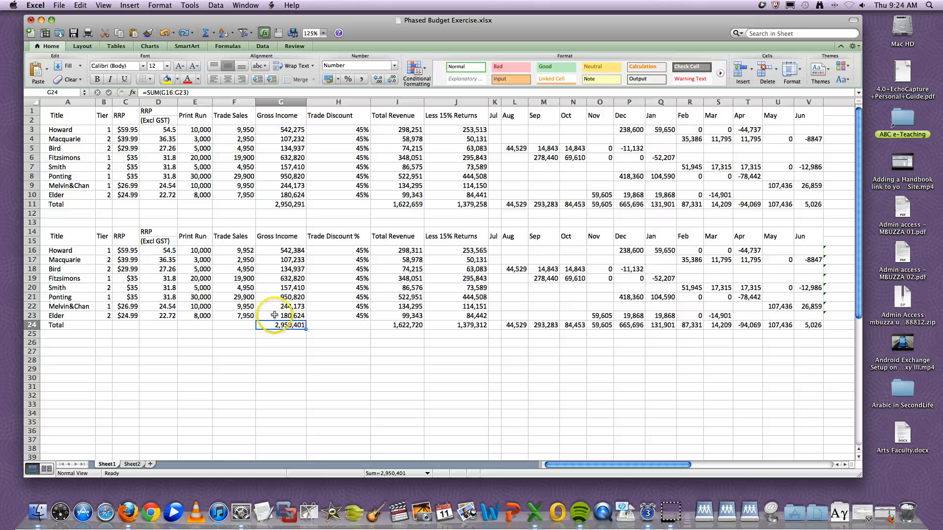
{"action": "left_click", "coordinate": [479, 343]}
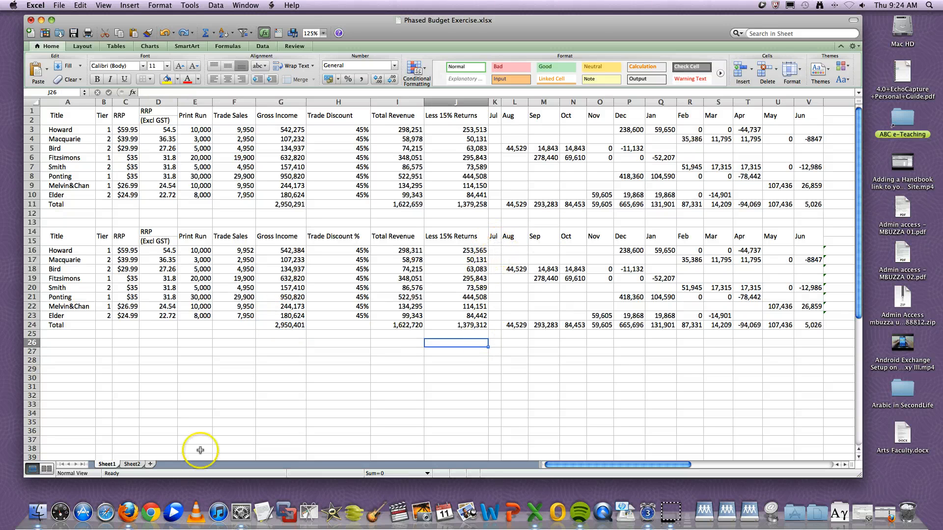
Switch to Sheet2 and widen all of its columns together so the author names and monthly amounts have more room
{"action": "left_click", "coordinate": [131, 465]}
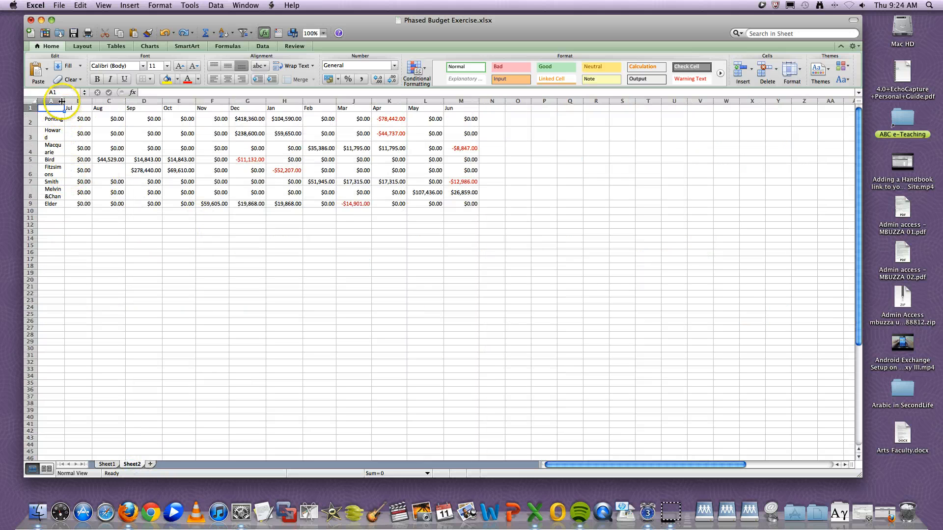
{"action": "left_click", "coordinate": [36, 101]}
{"action": "left_click", "coordinate": [27, 101]}
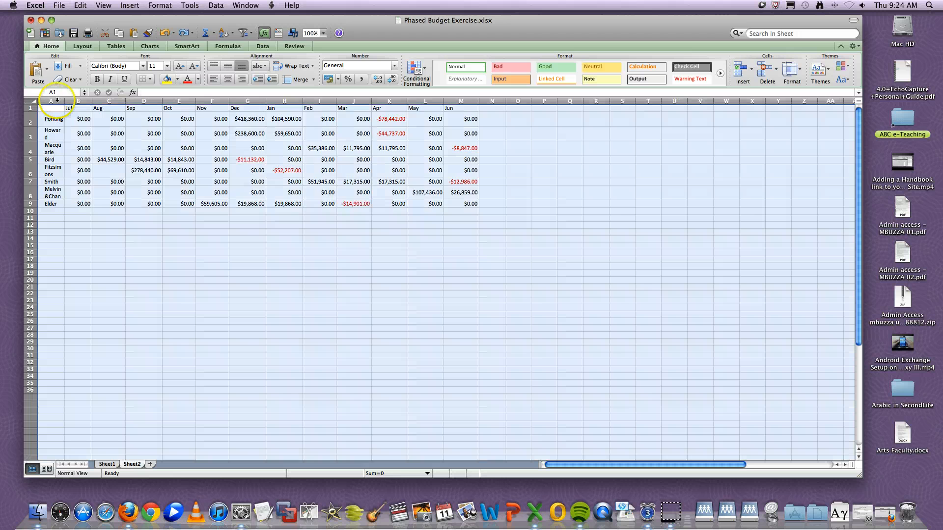
{"action": "mouse_move", "coordinate": [64, 102]}
{"action": "left_mouse_down"}
{"action": "mouse_move", "coordinate": [560, 219]}
{"action": "mouse_move", "coordinate": [526, 205]}
{"action": "left_mouse_up"}
View the currency format settings of the monthly amounts in B2:M9, and close them without changes
{"action": "left_click", "coordinate": [251, 192]}
{"action": "right_click", "coordinate": [451, 183]}
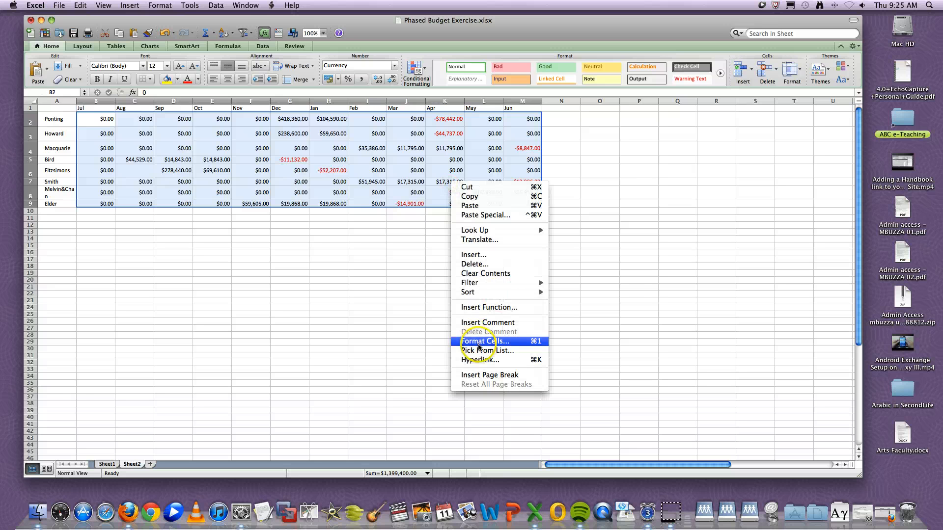
{"action": "mouse_move", "coordinate": [483, 289]}
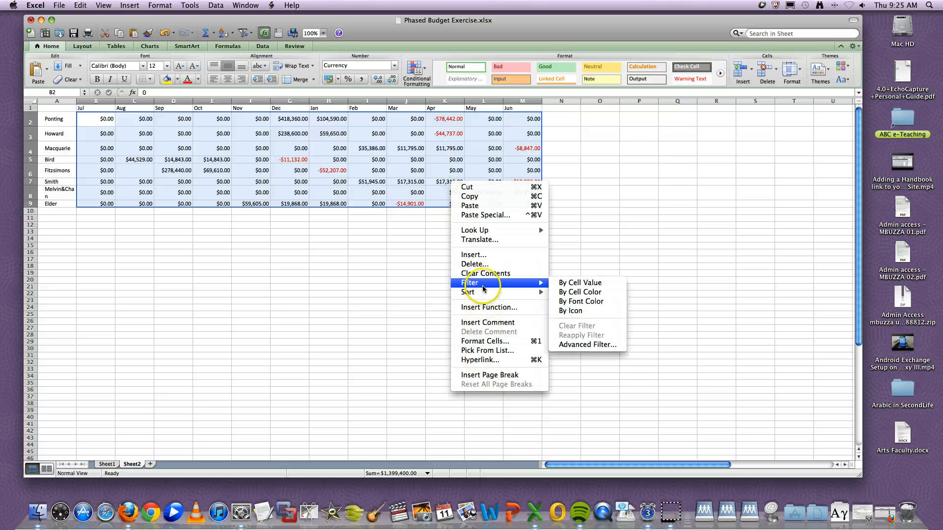
{"action": "left_click", "coordinate": [483, 341]}
{"action": "left_click_drag", "start_coordinate": [442, 201], "coordinate": [631, 156]}
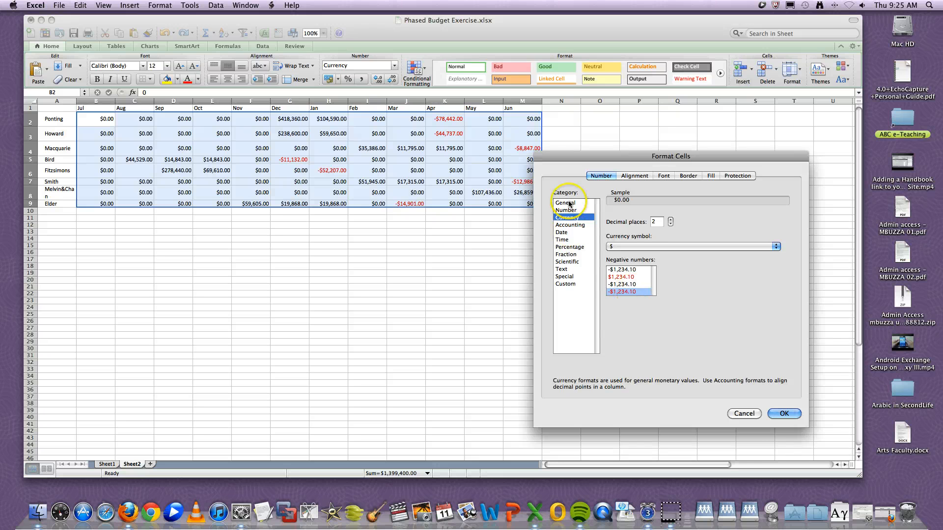
{"action": "left_click", "coordinate": [744, 414]}
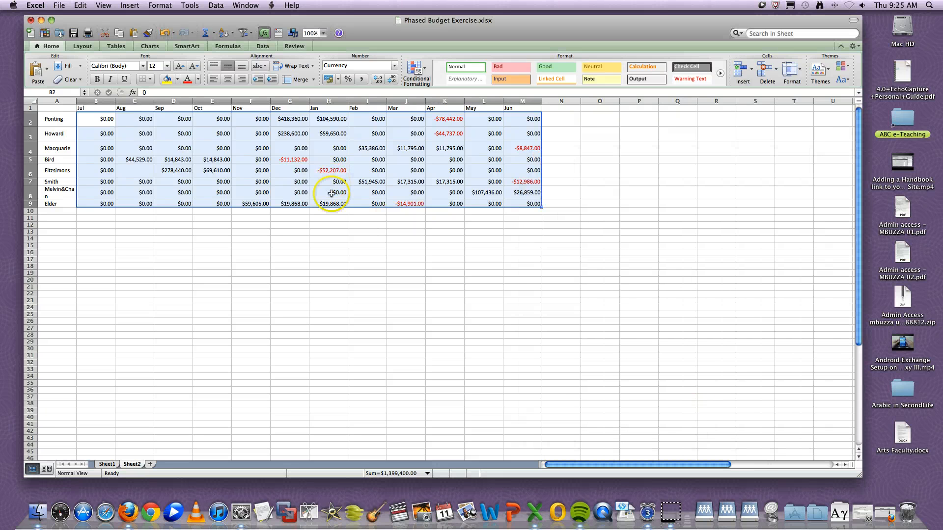
Enter the heading "author" in cell A1 above the list of names
{"action": "left_click", "coordinate": [317, 223]}
{"action": "left_click", "coordinate": [54, 109]}
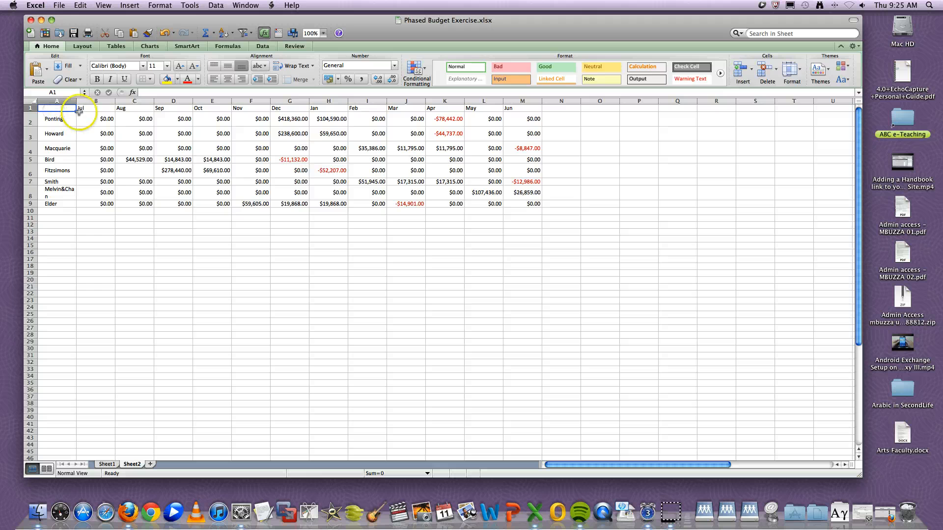
{"action": "type", "text": "author"}
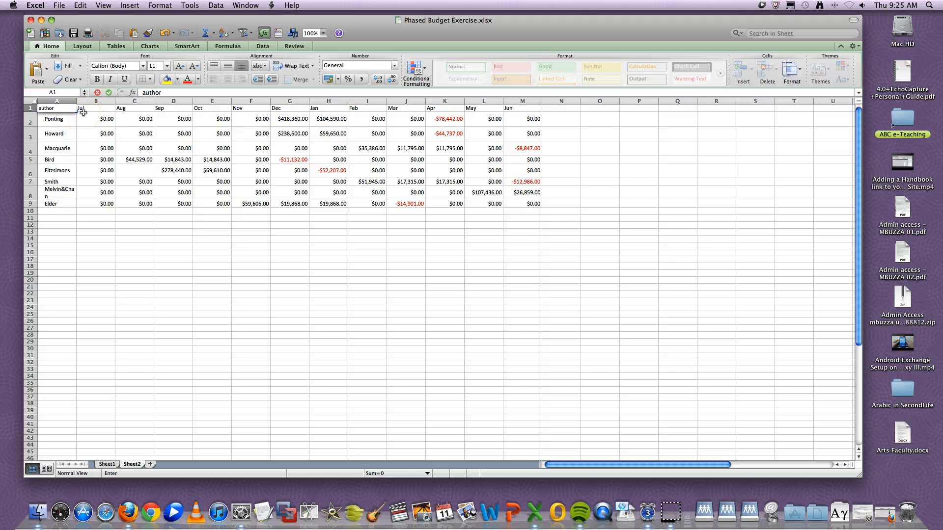
{"action": "left_click", "coordinate": [109, 246]}
Insert a 3-D stacked column chart from the author-by-month table on Sheet2
{"action": "left_click", "coordinate": [141, 159]}
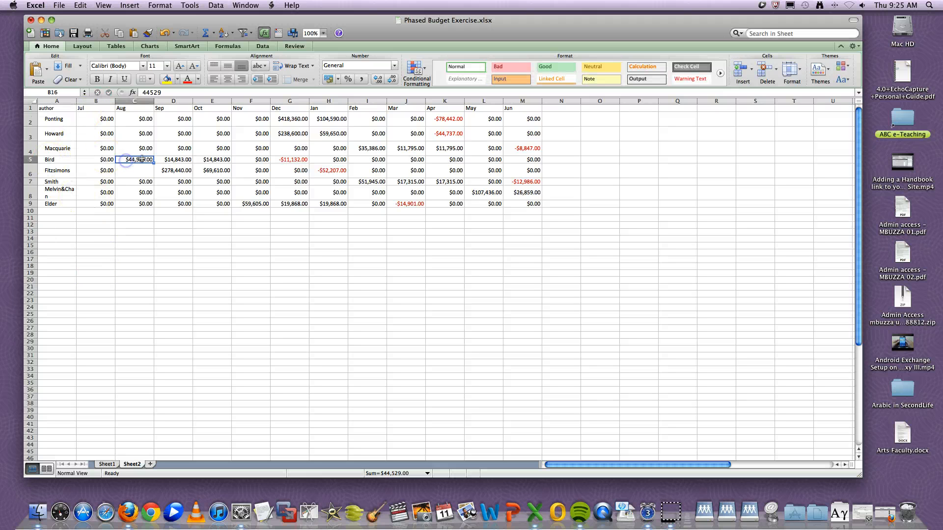
{"action": "left_click", "coordinate": [156, 46]}
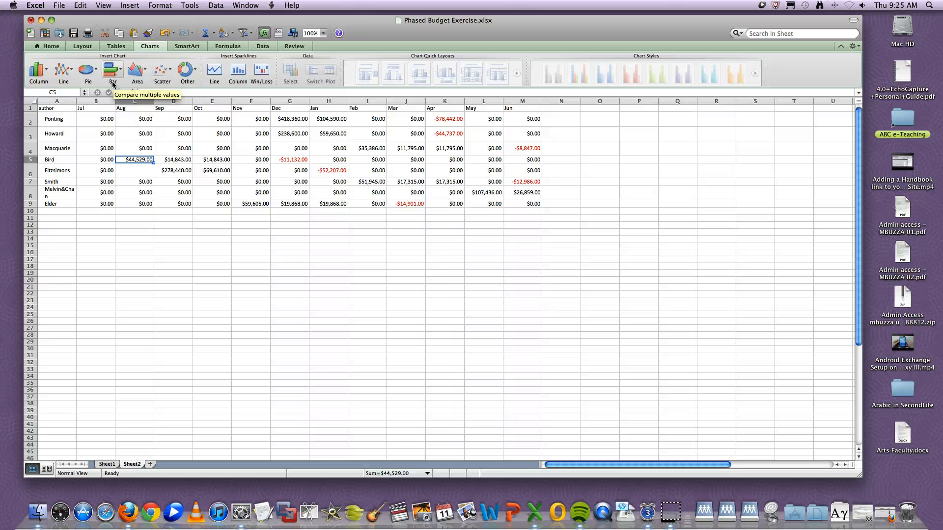
{"action": "left_click", "coordinate": [47, 75]}
{"action": "left_click", "coordinate": [69, 183]}
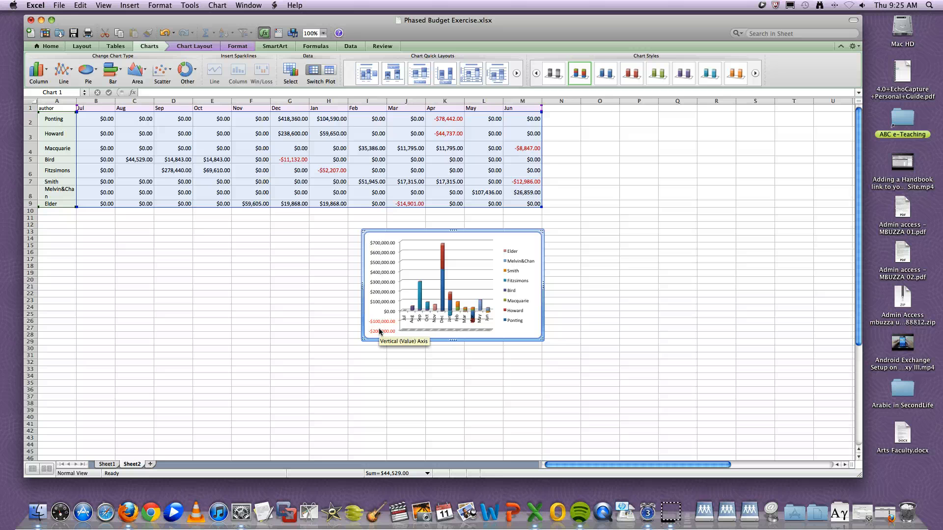
Enlarge the chart below the table so it spans about rows 14 to 40 and ends in column P, and deselect it
{"action": "left_click_drag", "start_coordinate": [541, 339], "coordinate": [671, 423]}
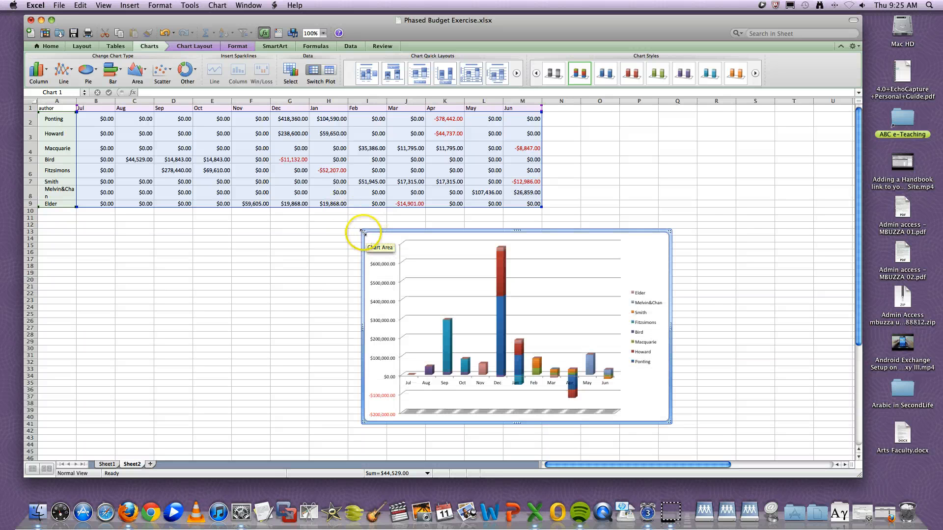
{"action": "left_click_drag", "start_coordinate": [363, 232], "coordinate": [260, 142]}
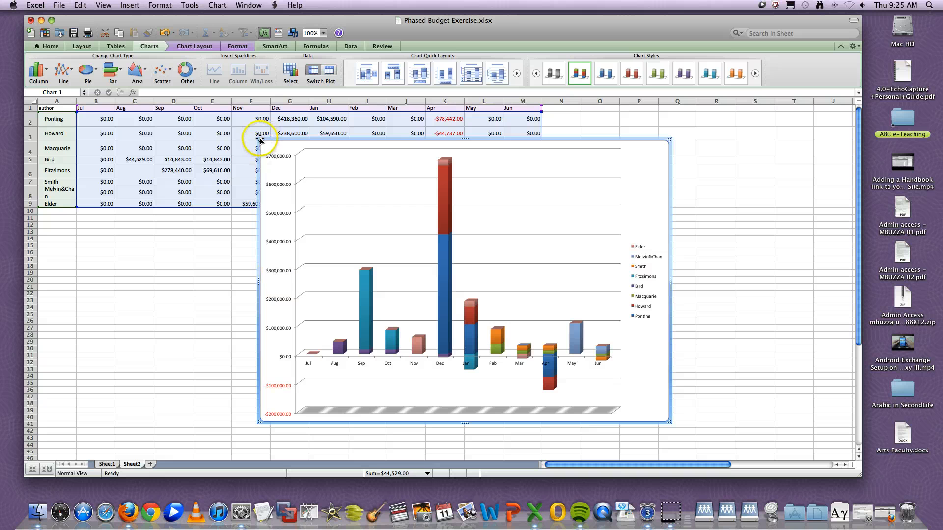
{"action": "left_click_drag", "start_coordinate": [259, 141], "coordinate": [382, 239]}
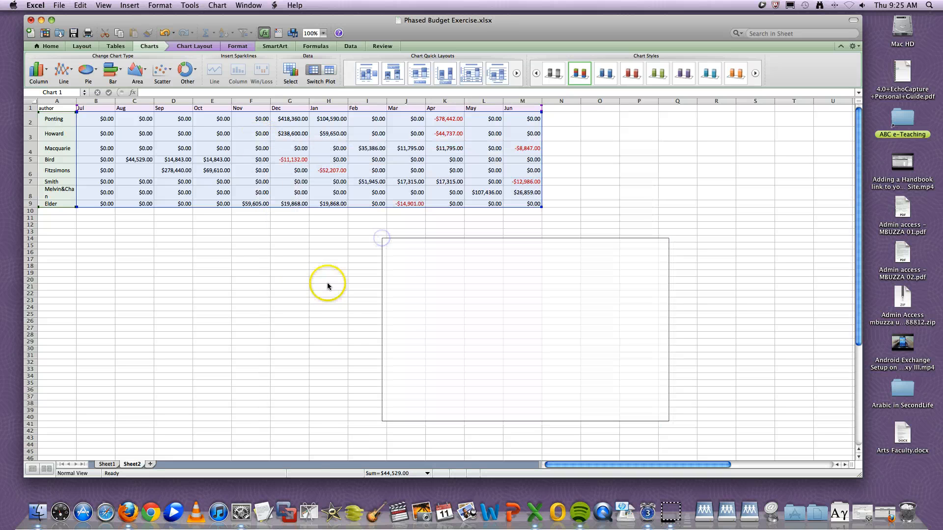
{"action": "left_click", "coordinate": [298, 289]}
{"action": "left_click", "coordinate": [300, 160]}
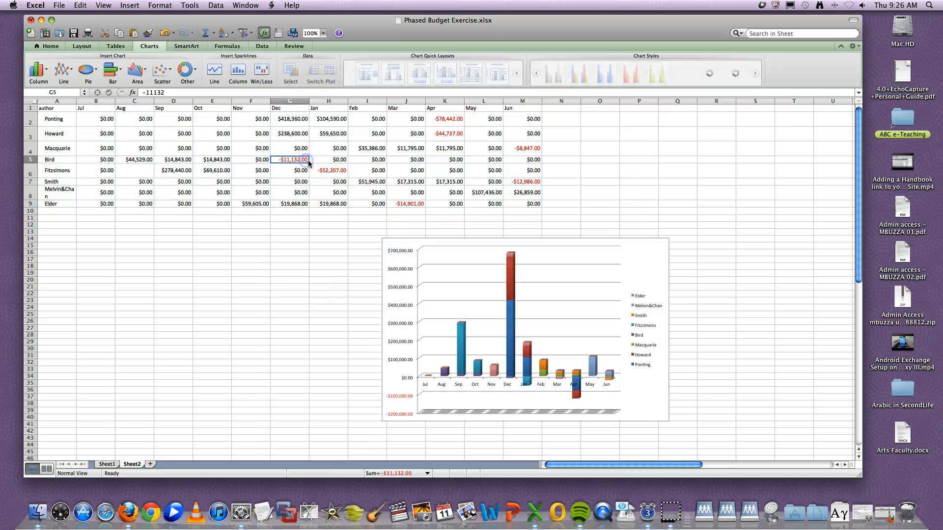
{"action": "left_click", "coordinate": [313, 279]}
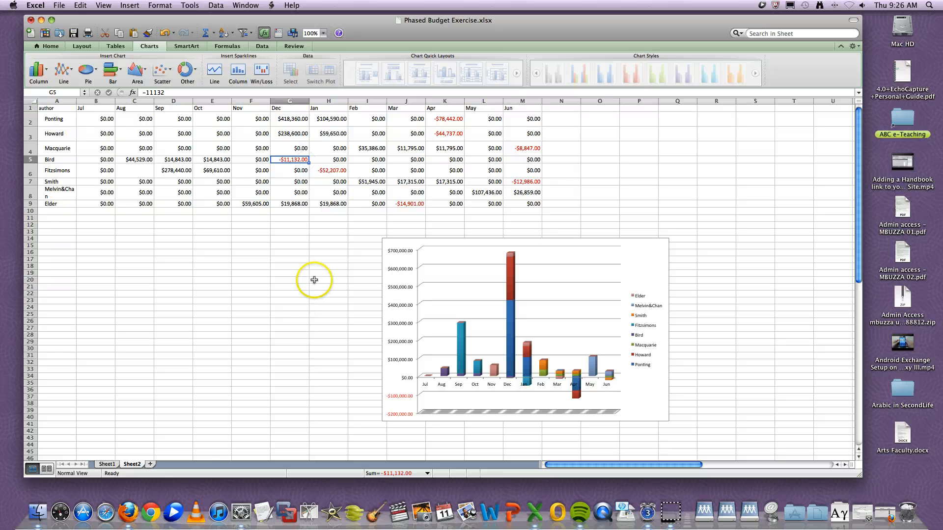